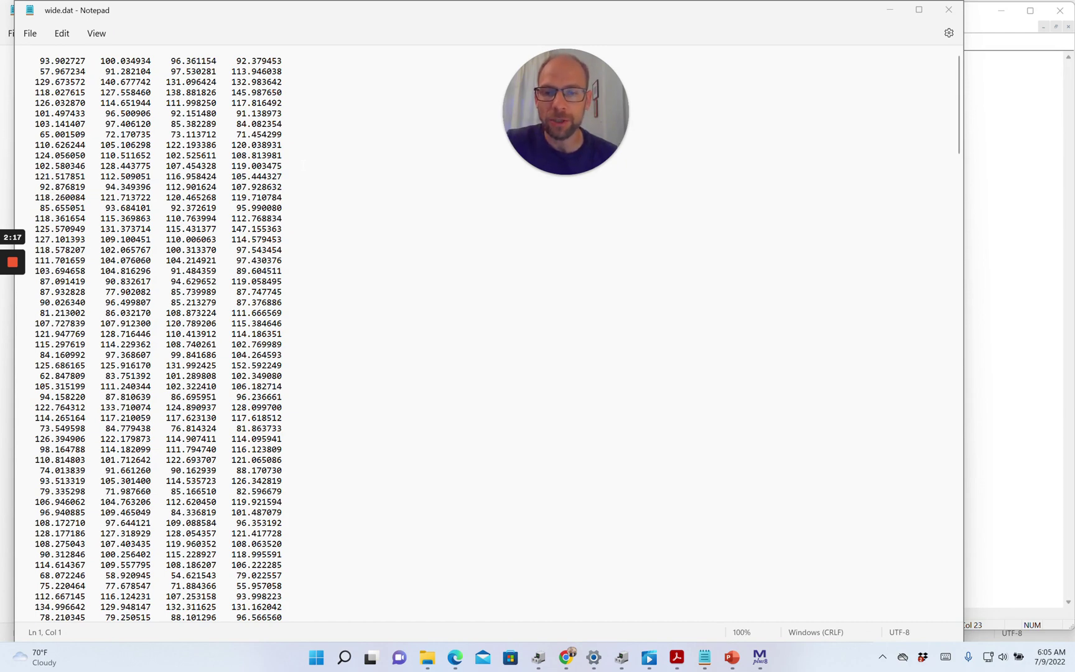
Switch to the Witetolong.inp input in Mplus and examine its wide.dat source, DATA WIDETOLONG command, and matching WIDE and NAMES variable lists.
key(alt+Tab)
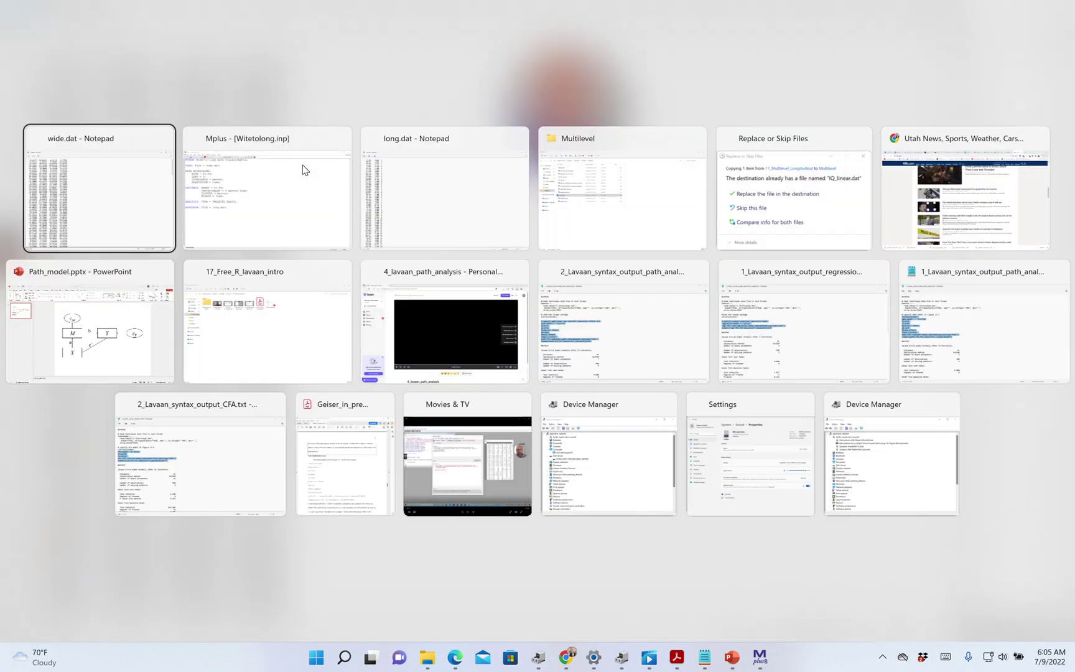
click(305, 168)
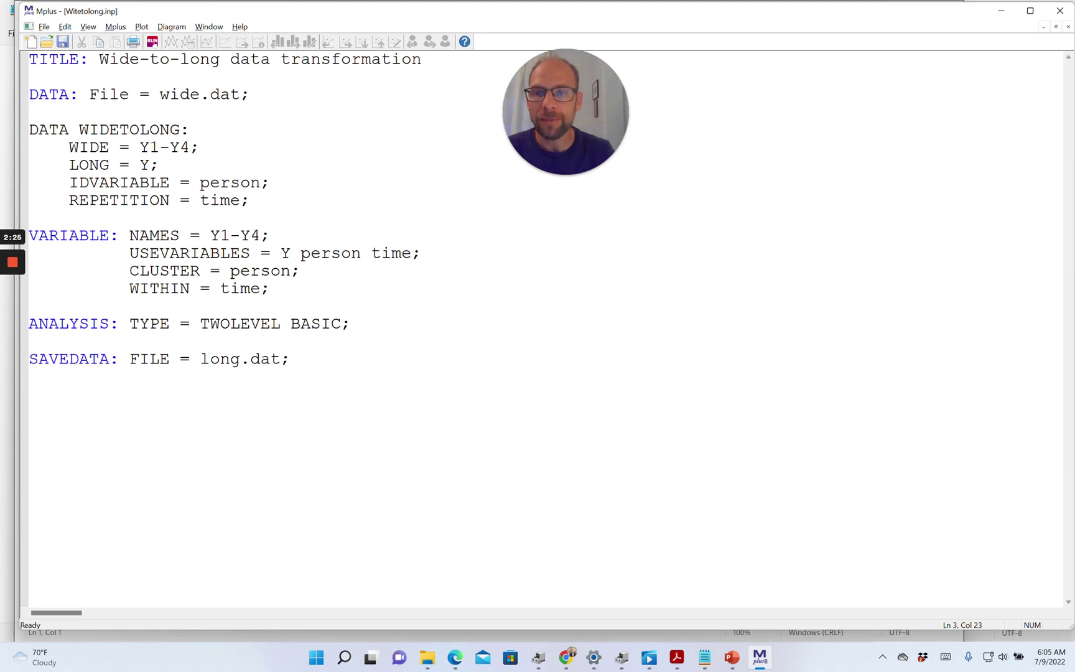
drag(159, 93, 242, 97)
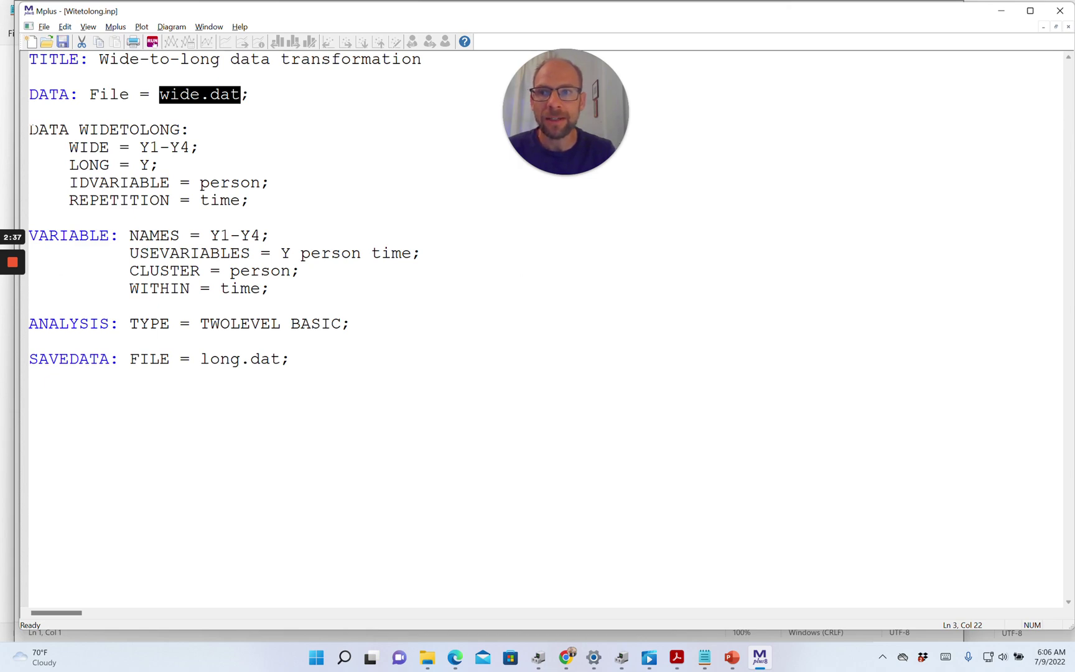
drag(29, 130, 199, 132)
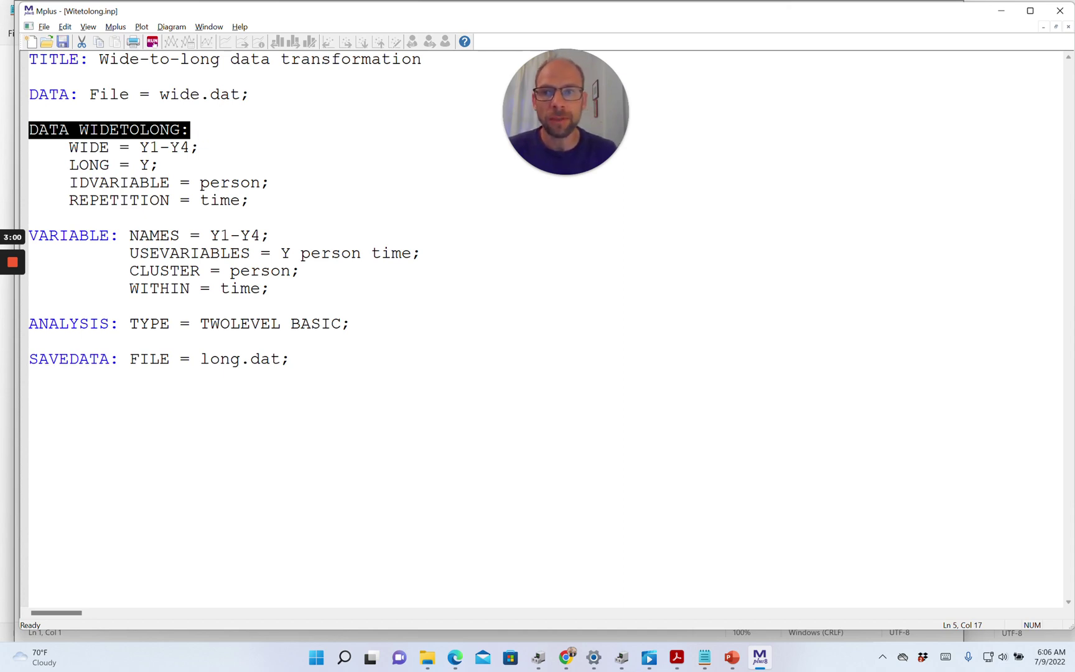
drag(140, 147, 191, 147)
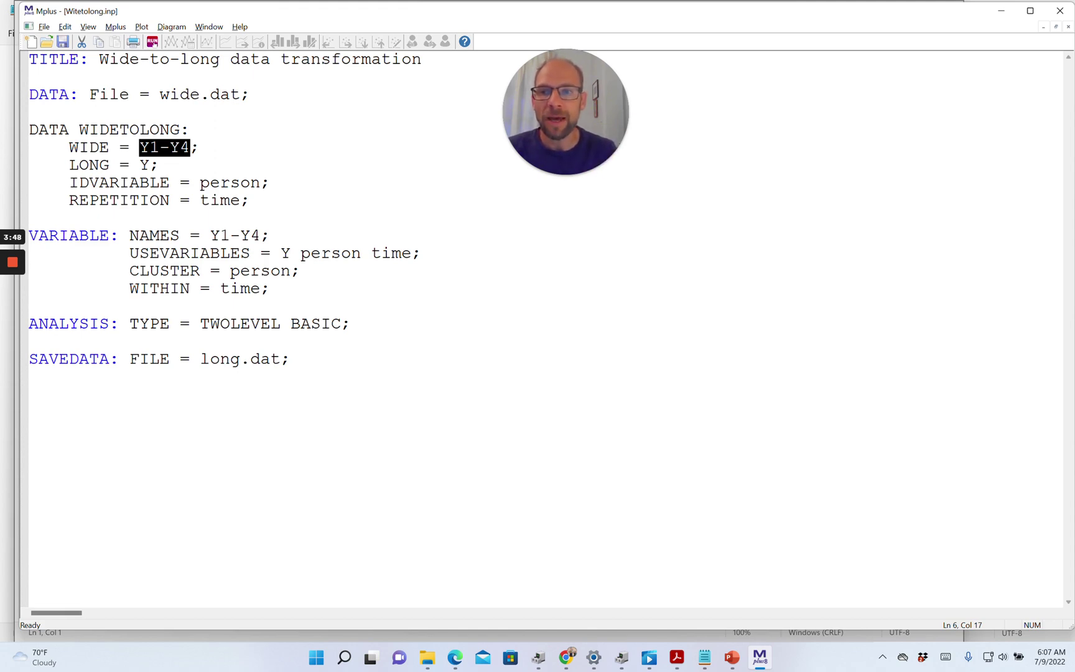
drag(270, 235, 131, 235)
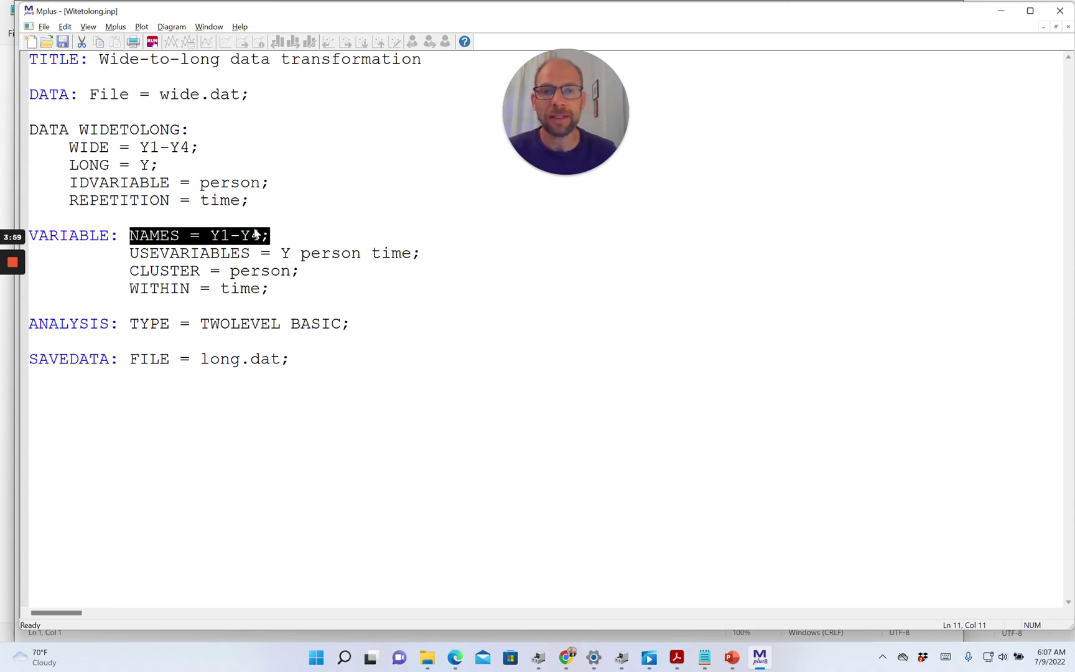
drag(160, 94, 241, 94)
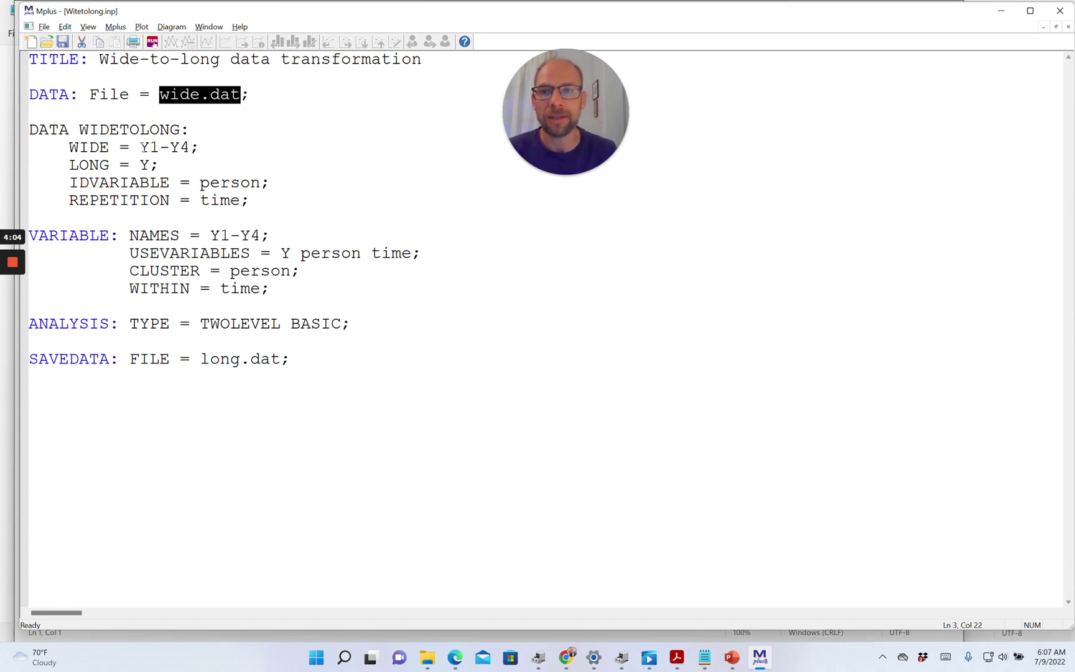
drag(139, 148, 225, 149)
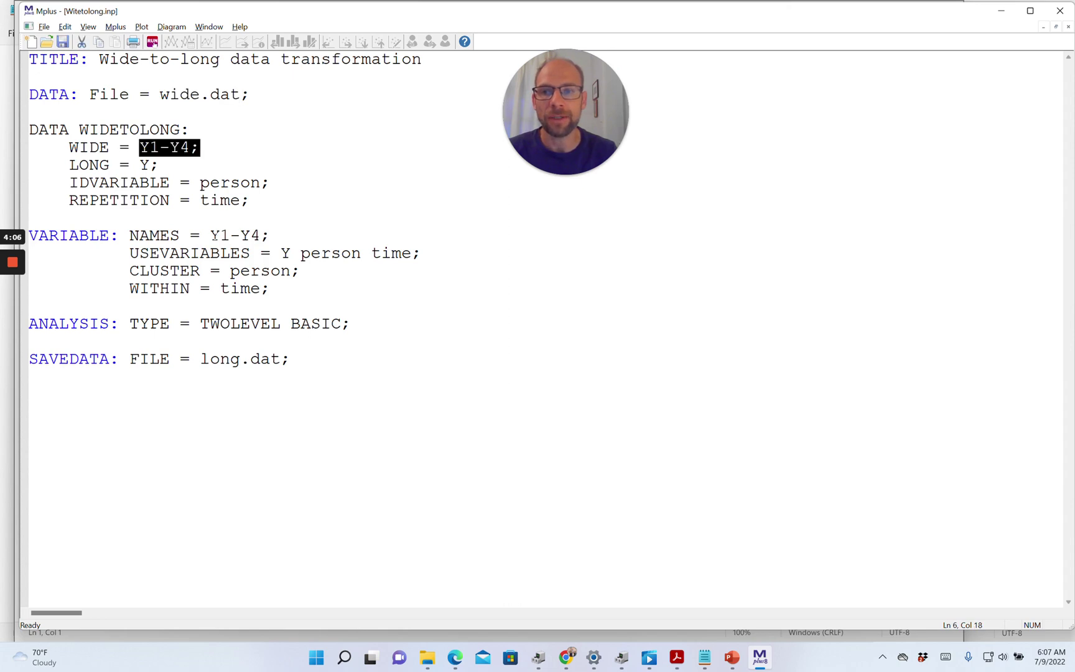
drag(210, 235, 270, 234)
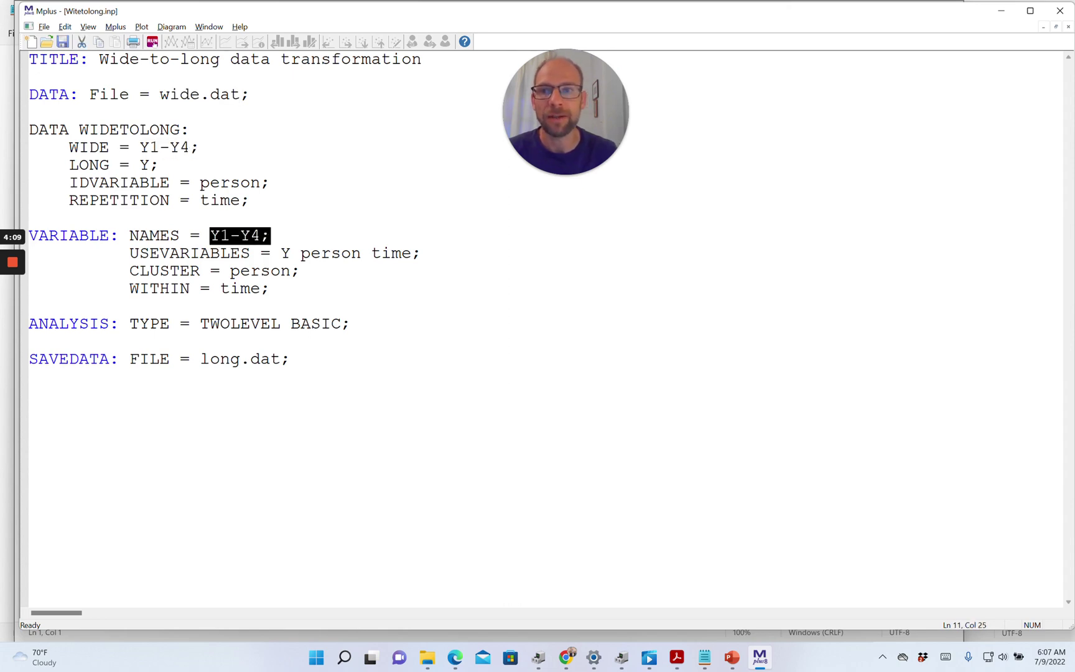
Examine the LONG, IDVARIABLE and REPETITION settings in the DATA WIDETOLONG command.
drag(71, 165, 164, 171)
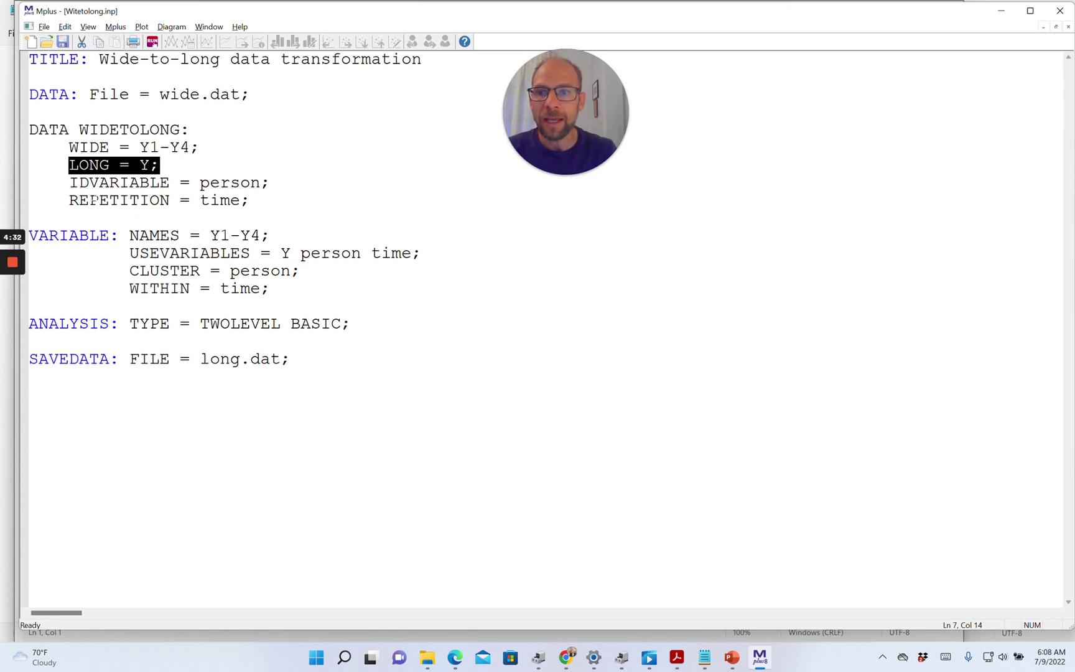
drag(68, 182, 272, 185)
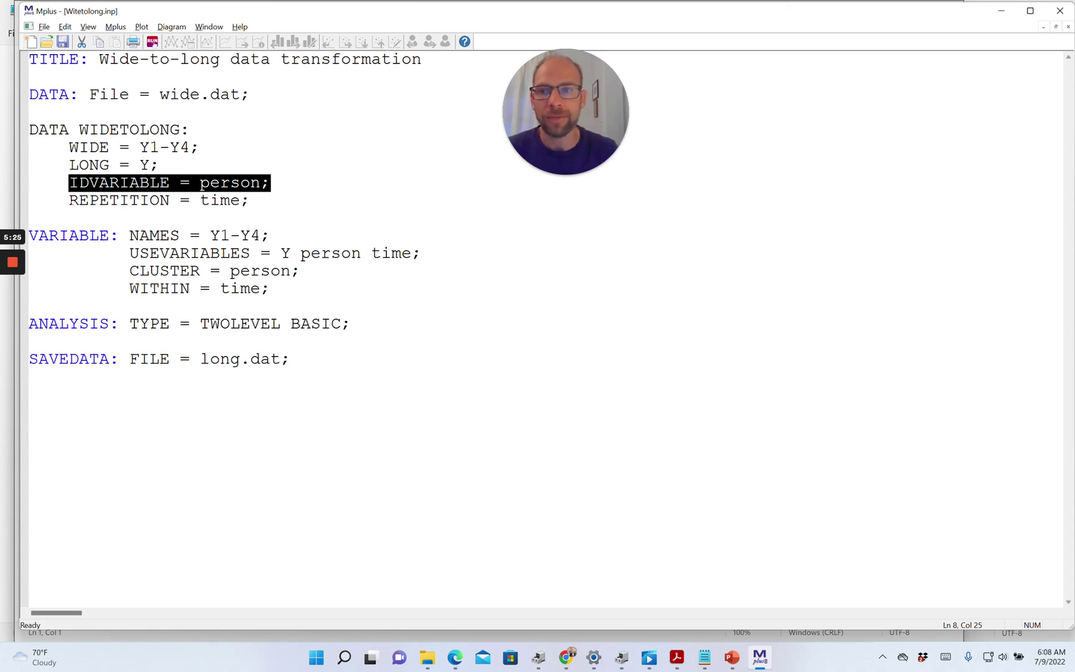
key(Down)
key(Home)
key(ctrl+shift+Right)
key(ctrl+shift+Right)
key(ctrl+shift+Right)
key(ctrl+shift+Right)
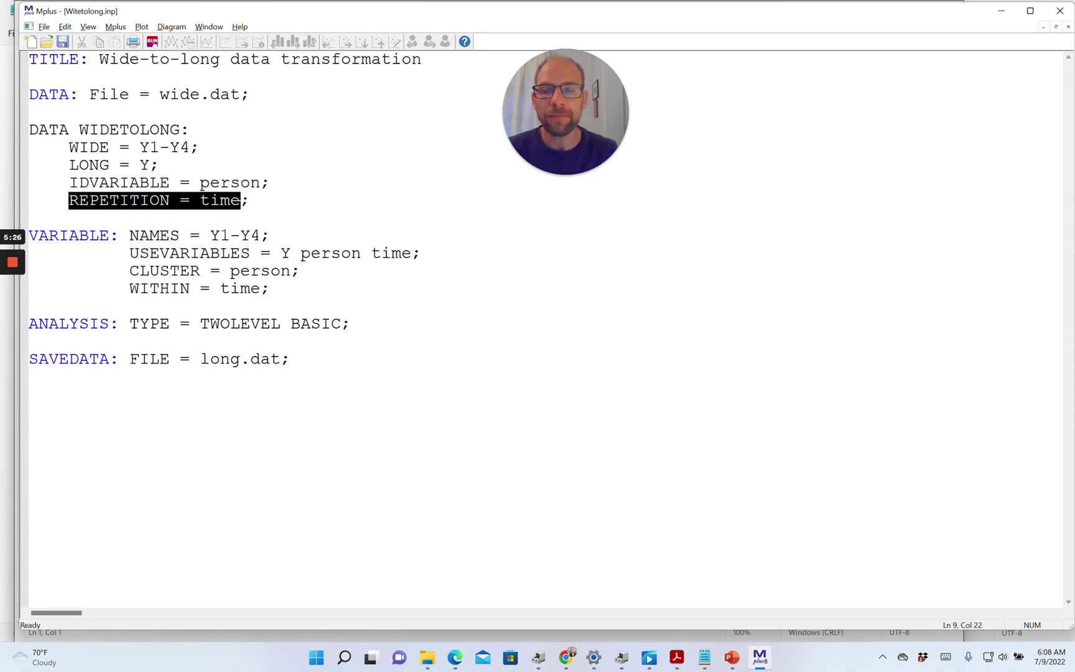
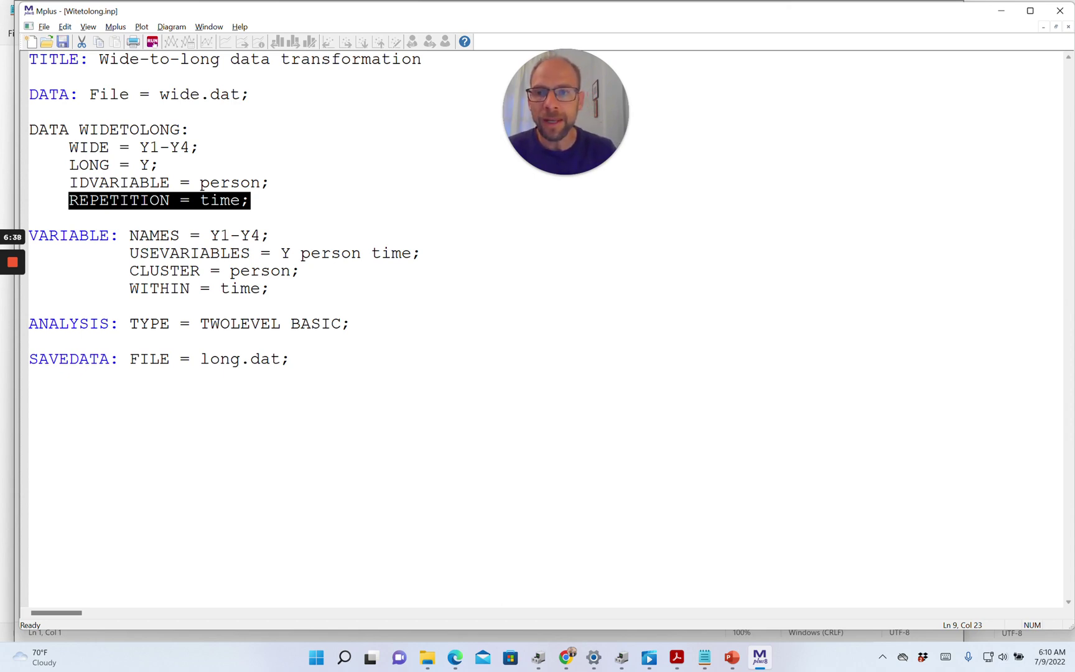
Review the NAMES, USEVARIABLES, CLUSTER and WITHIN lines of the VARIABLE command.
drag(129, 235, 271, 235)
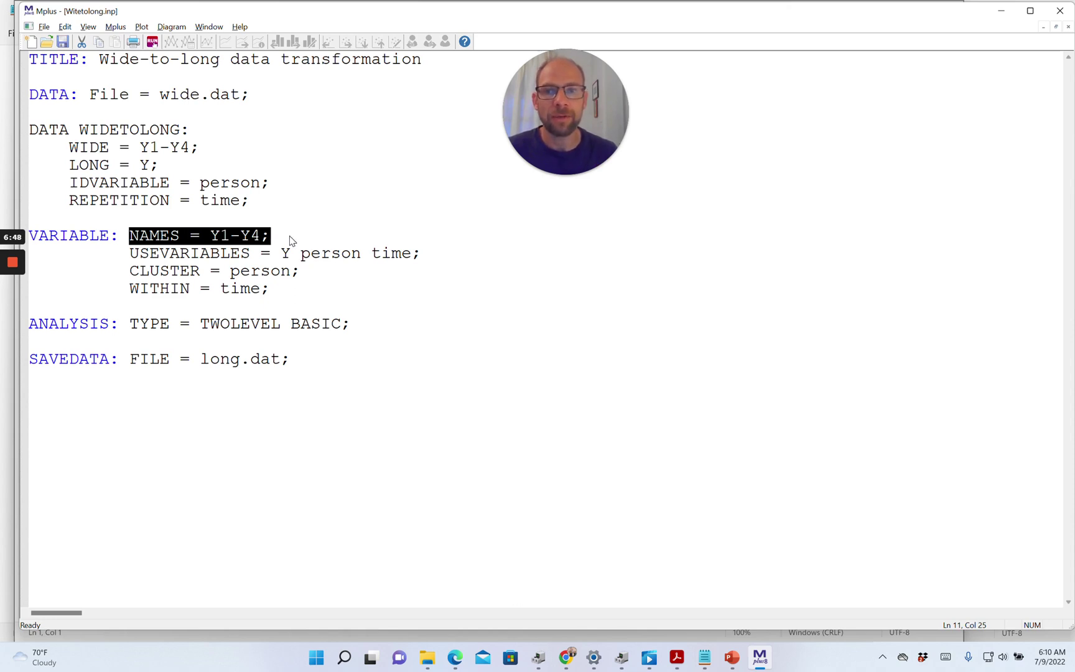
drag(129, 253, 421, 253)
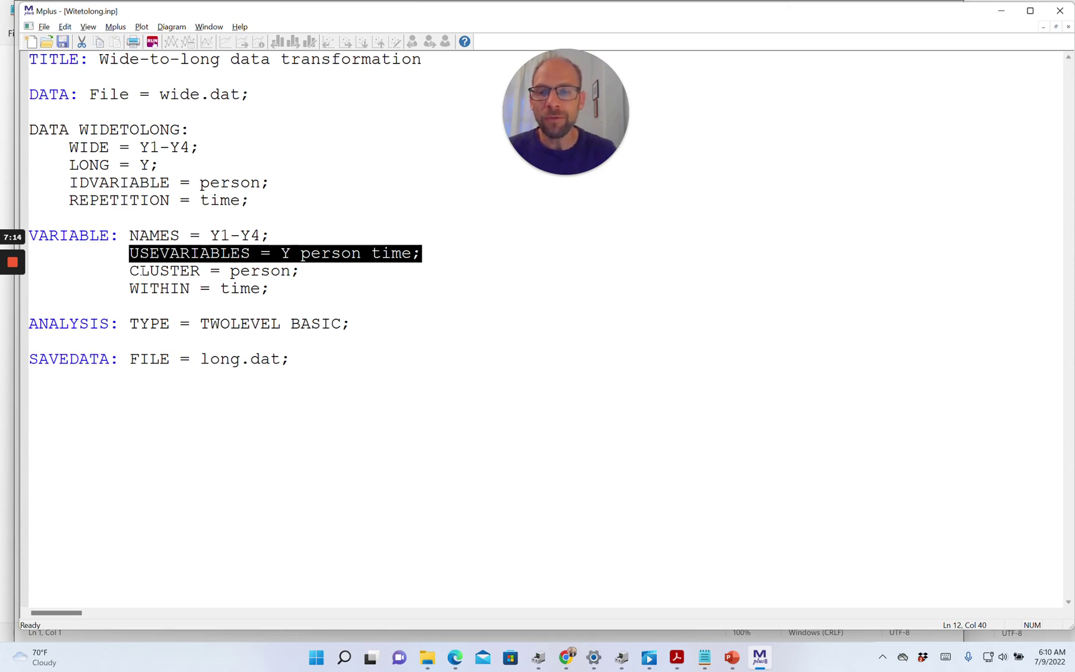
drag(131, 271, 305, 274)
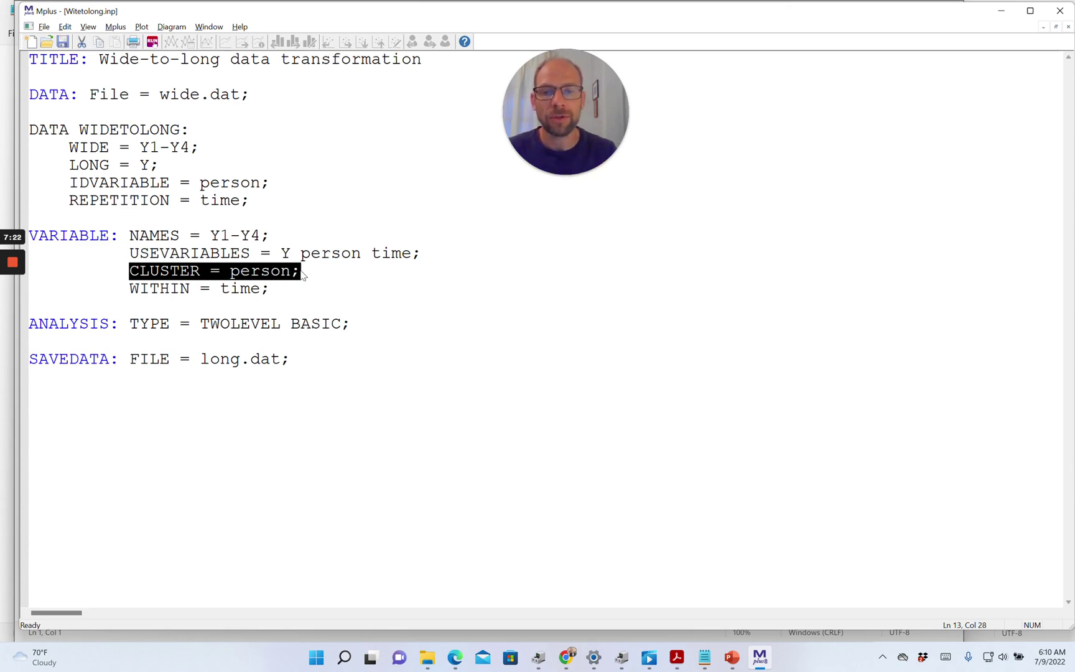
drag(130, 287, 276, 293)
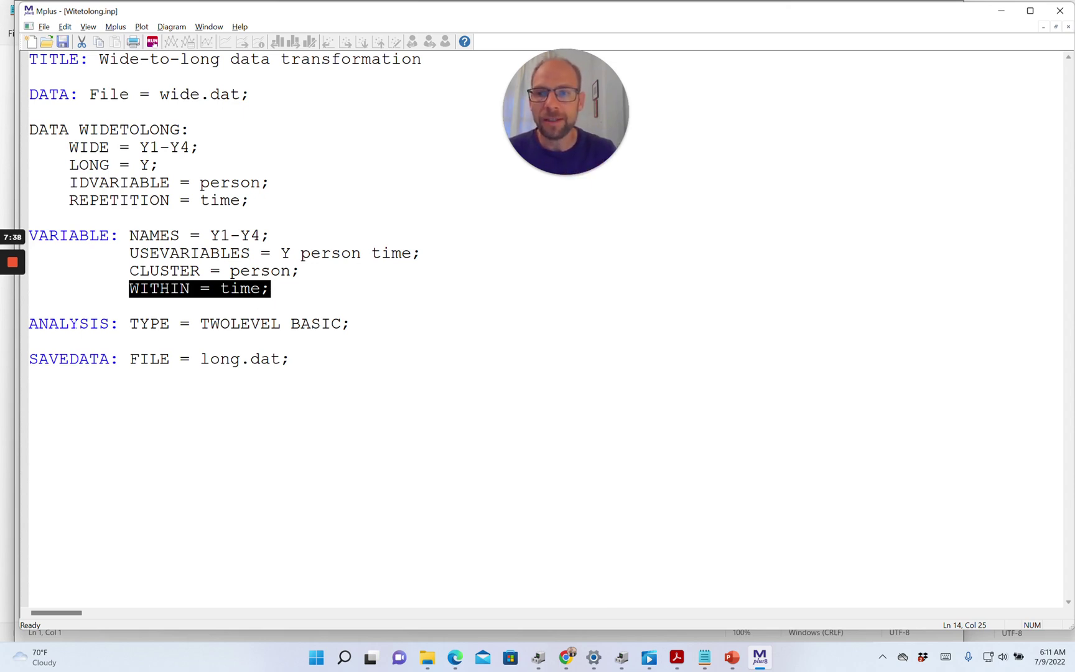
Review the ANALYSIS type and compare the input data file with the output file named under SAVEDATA.
drag(350, 323, 131, 325)
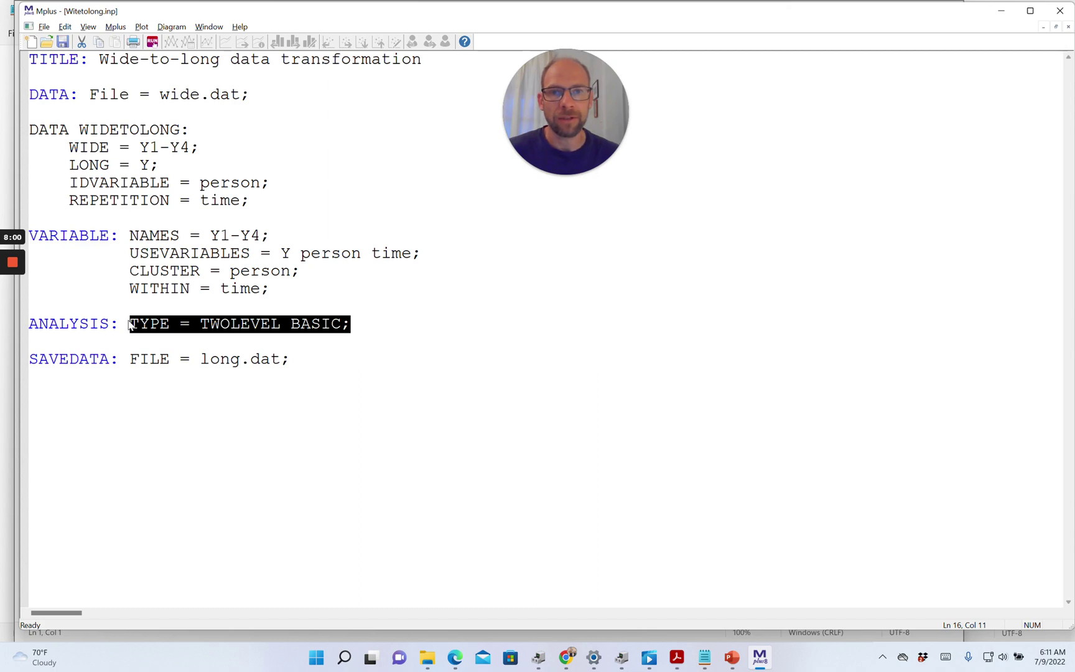
drag(290, 359, 28, 360)
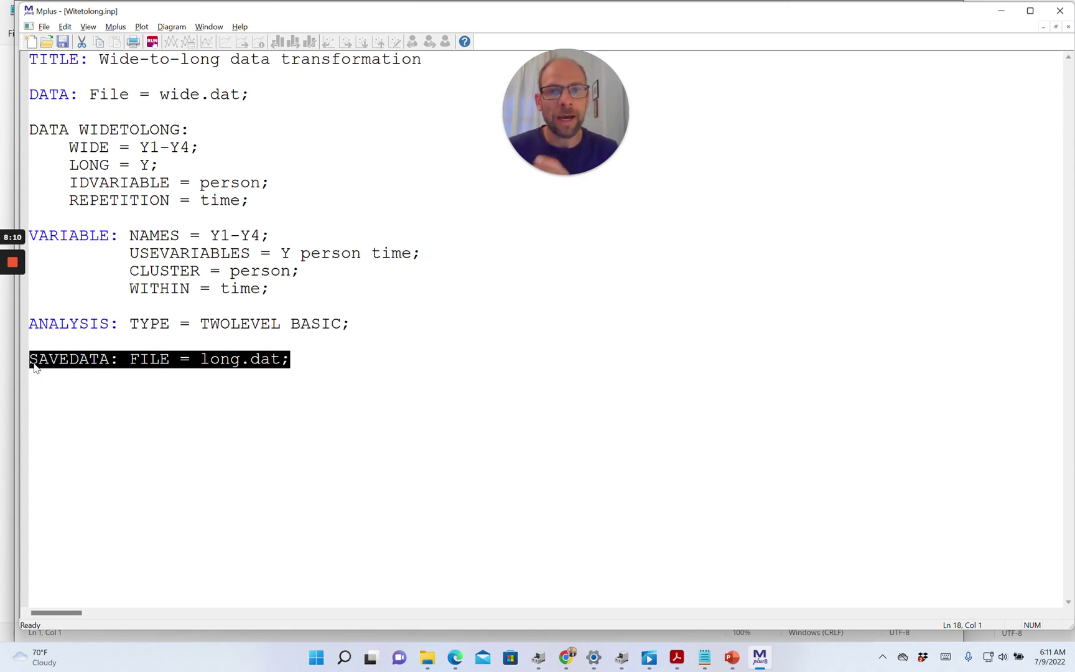
drag(250, 95, 90, 98)
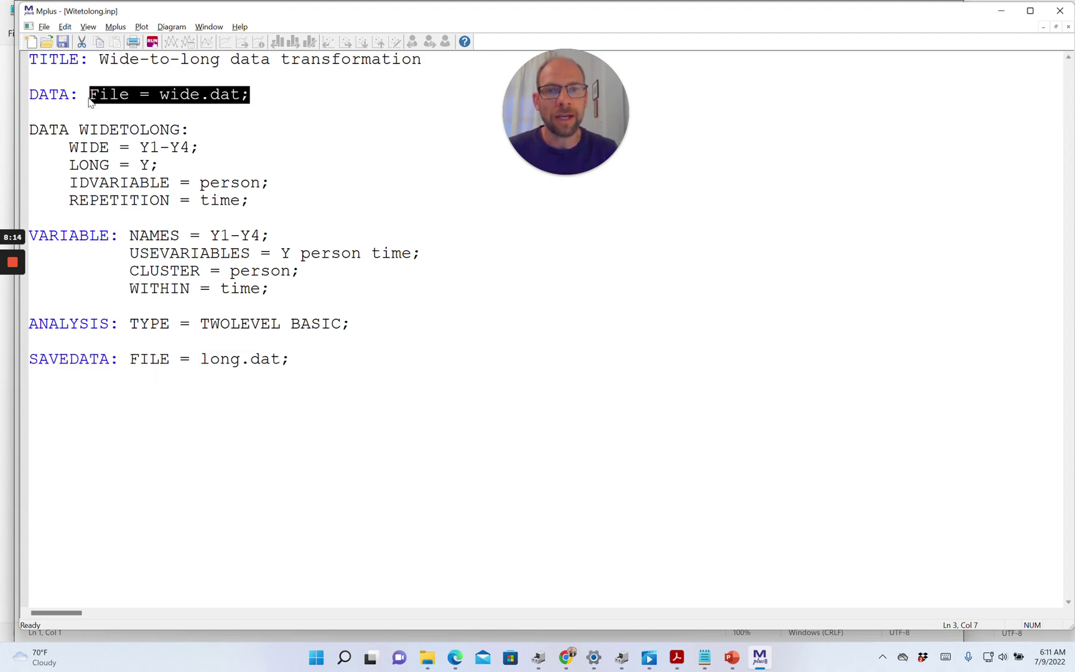
drag(290, 360, 133, 361)
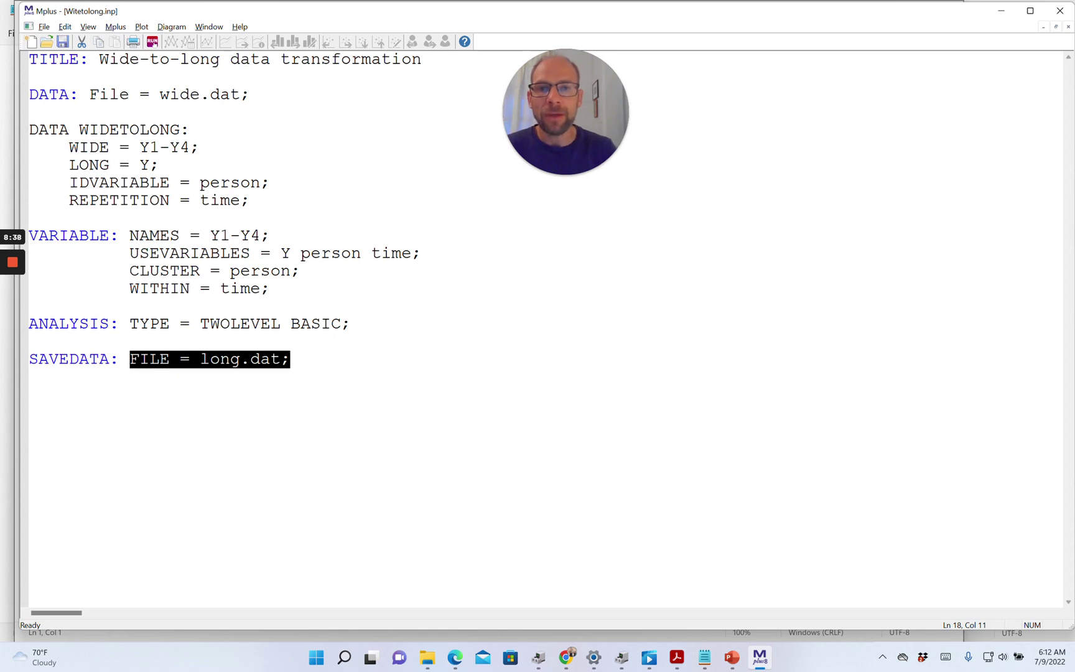
Run the wide-to-long transformation input and check the number of observations in the output's summary of analysis.
click(153, 43)
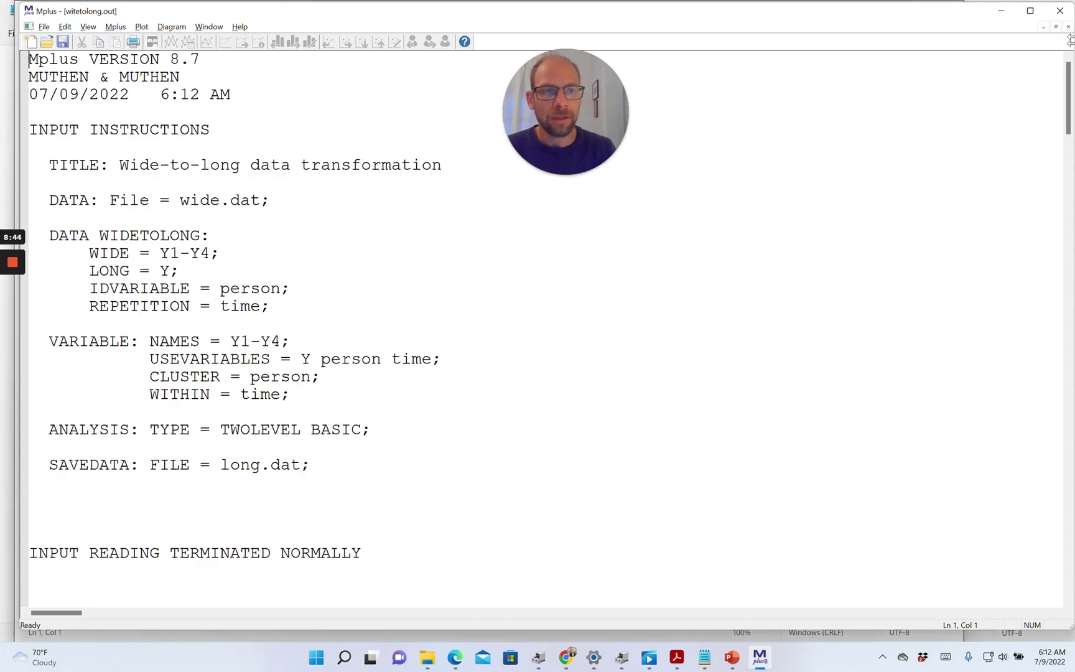
drag(1067, 82, 1070, 124)
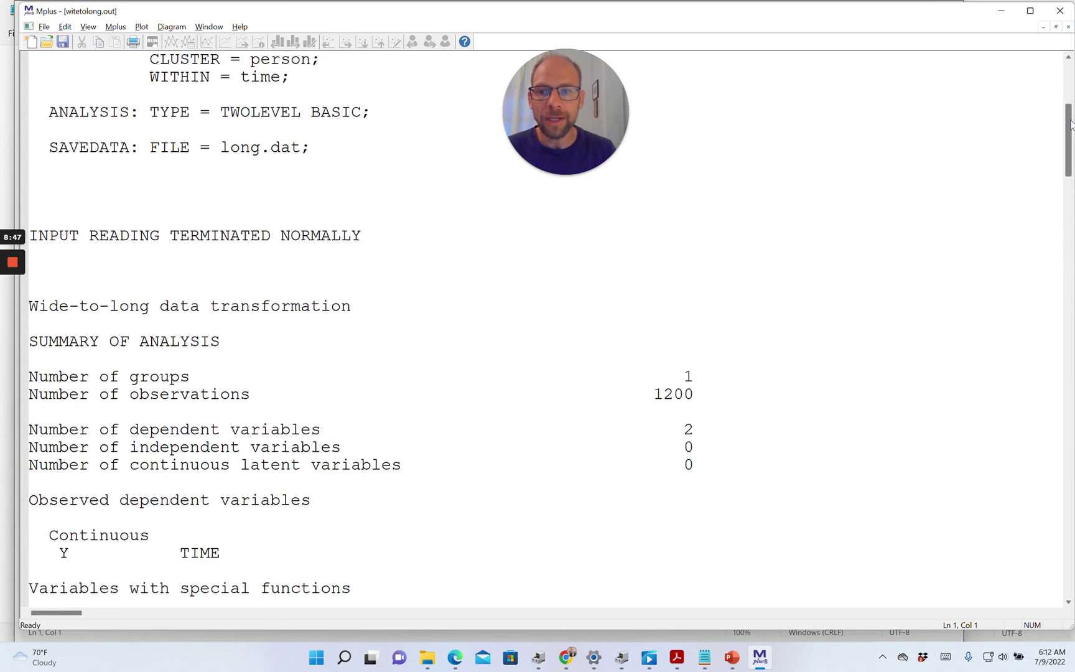
drag(653, 394, 702, 401)
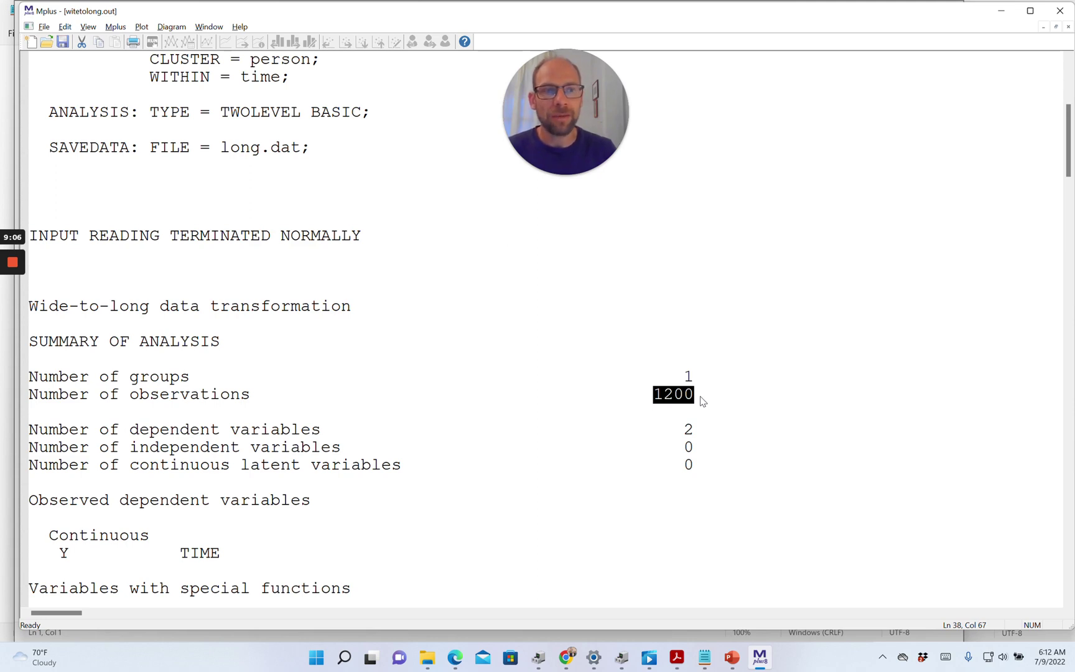
Compare the number of clusters with the number of observations in the output, and inspect the list of cluster IDs.
drag(1070, 155, 1071, 250)
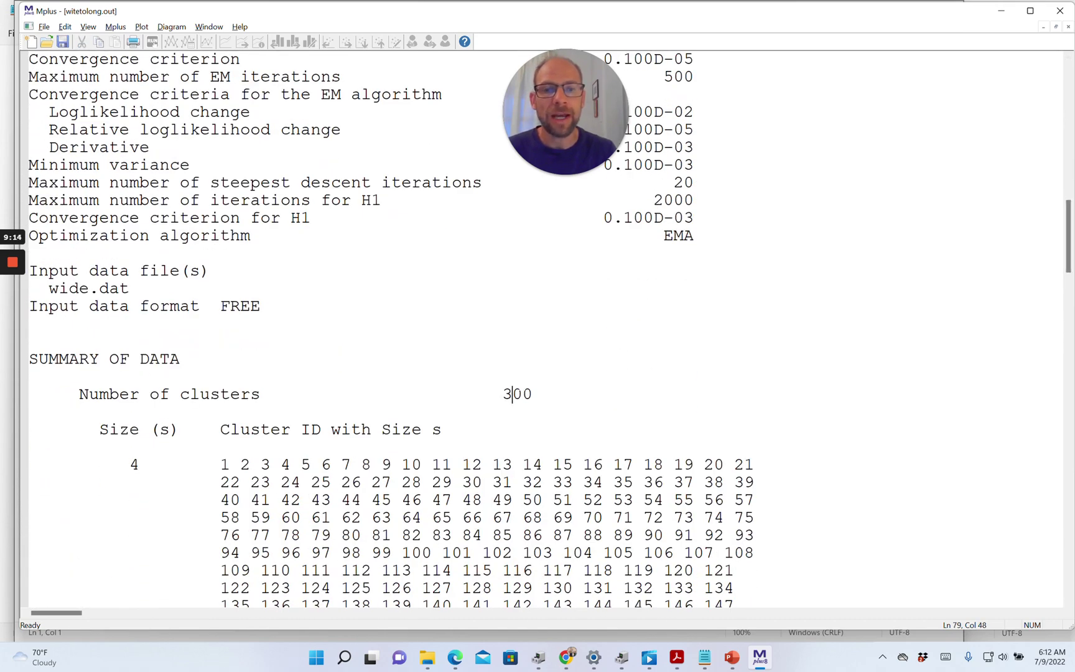
drag(502, 394, 532, 394)
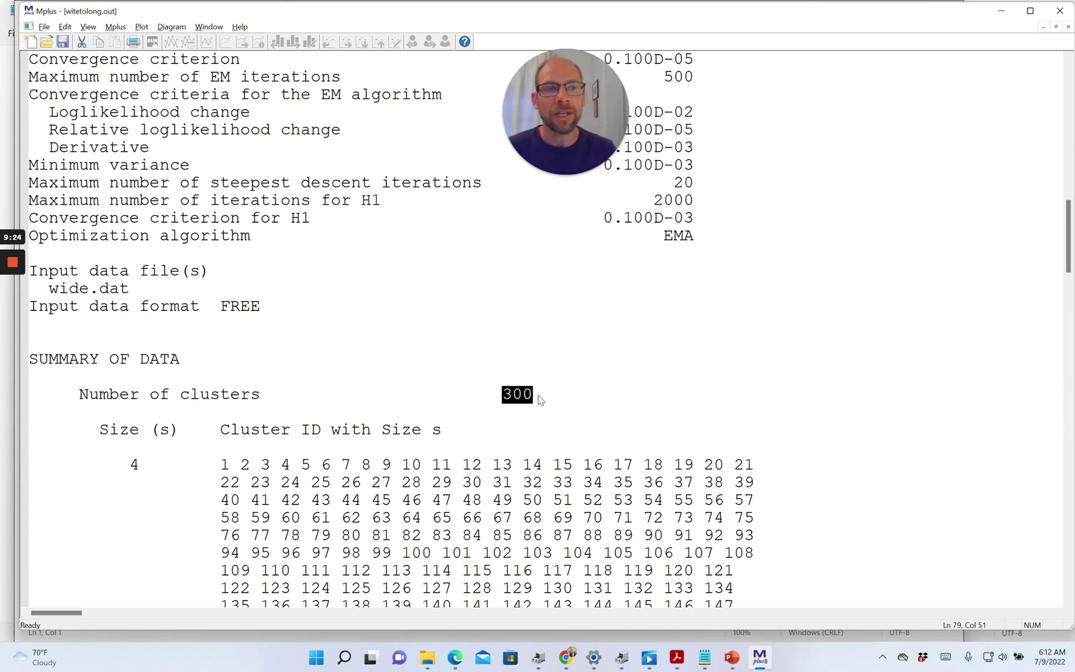
drag(1068, 232, 1064, 163)
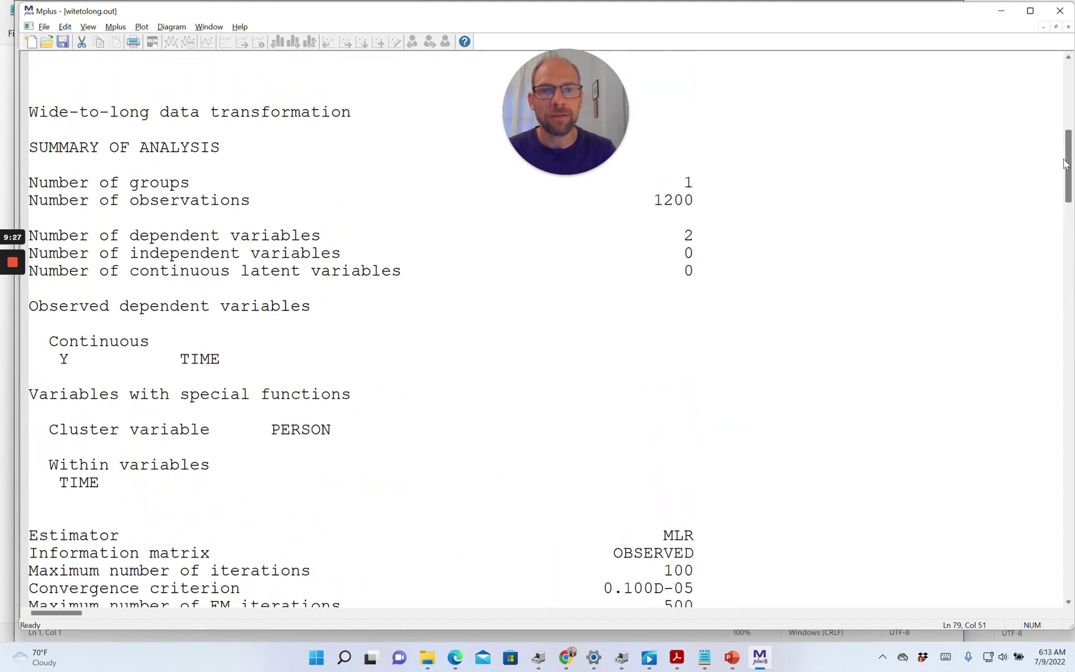
drag(652, 201, 698, 207)
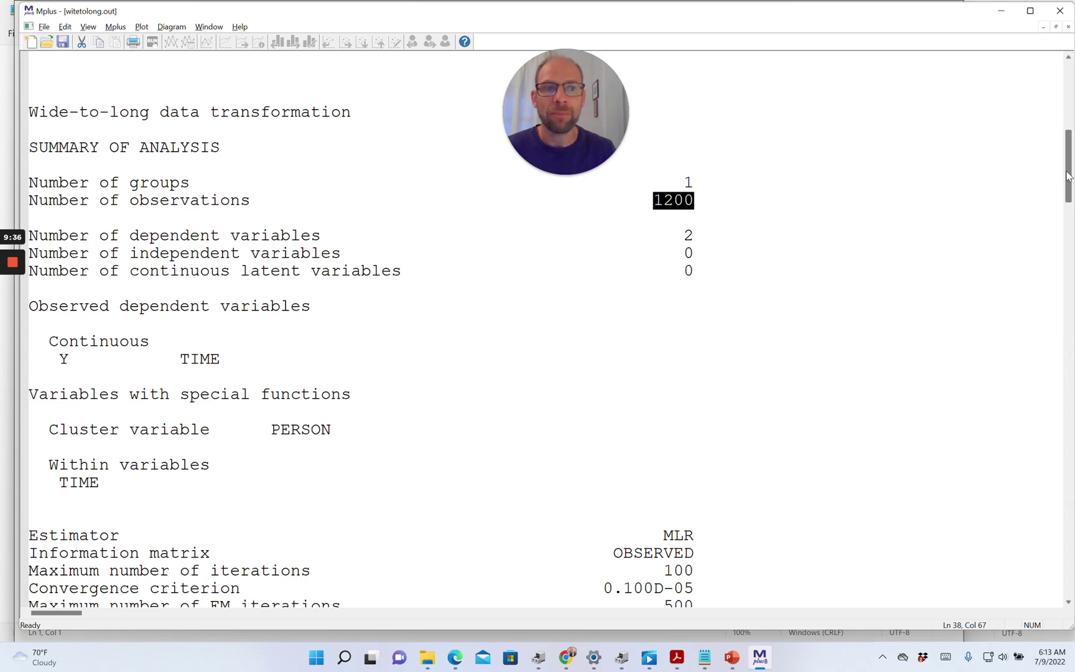
drag(1067, 176, 1072, 268)
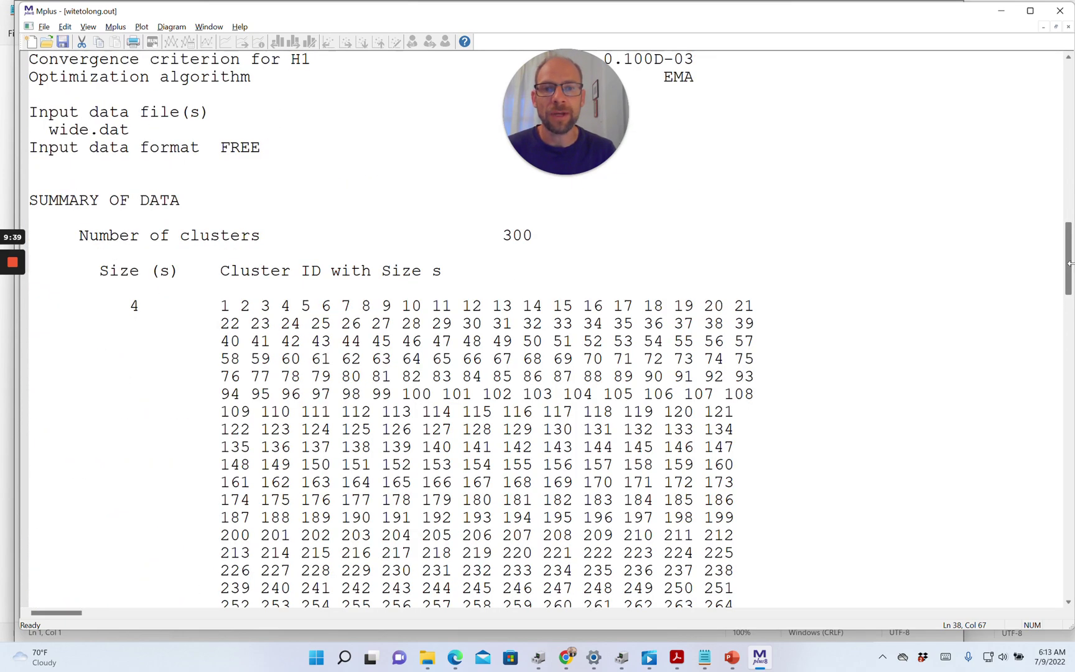
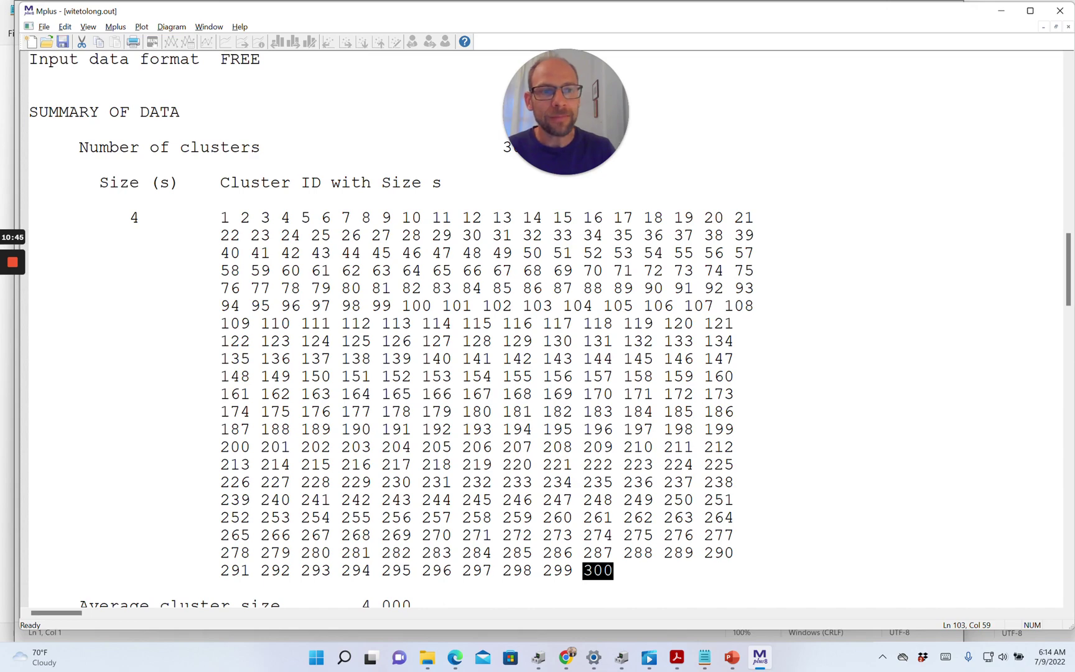
Examine the average cluster size and the estimated intraclass correlation for Y in the output.
drag(1071, 285, 1070, 327)
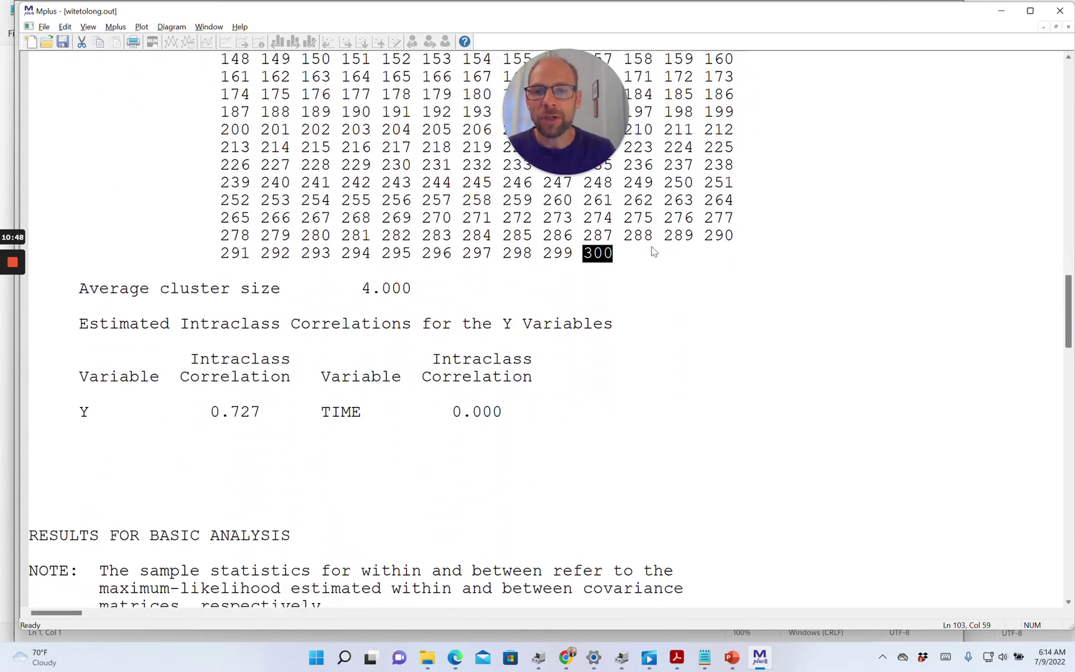
drag(361, 288, 411, 289)
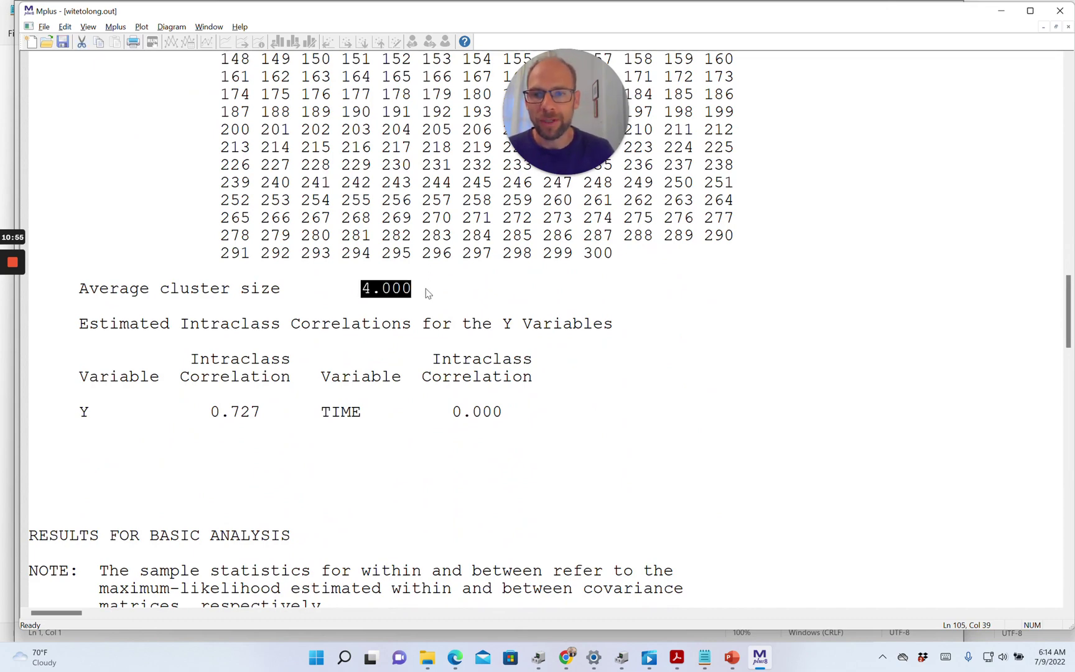
drag(79, 412, 276, 416)
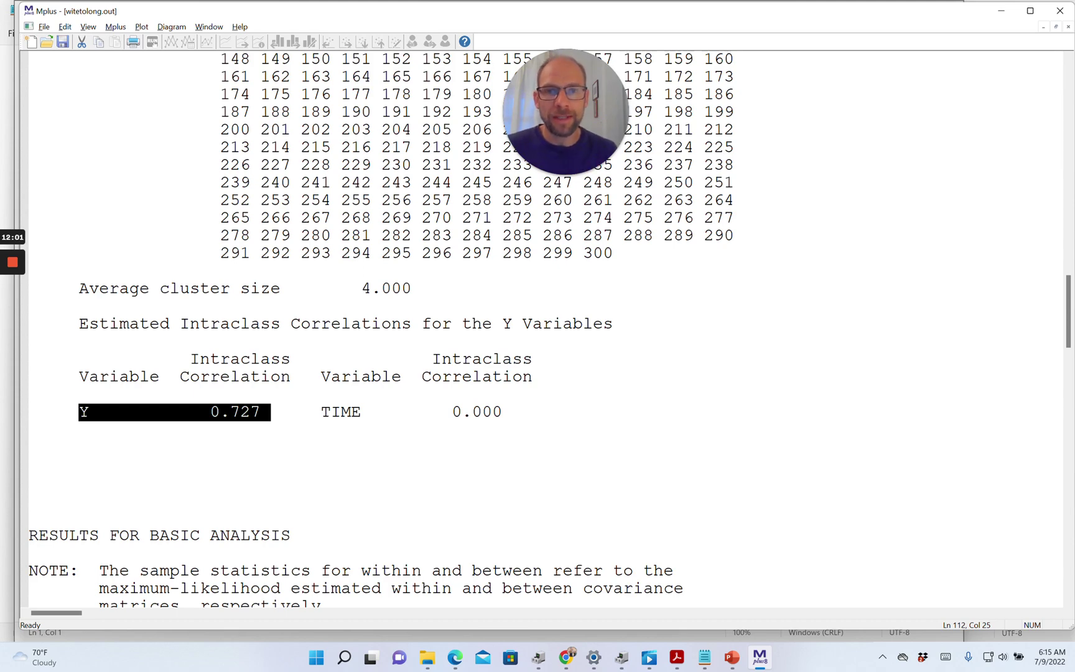
Switch to long.dat in Notepad to view the restructured long-format data.
key(alt+Tab)
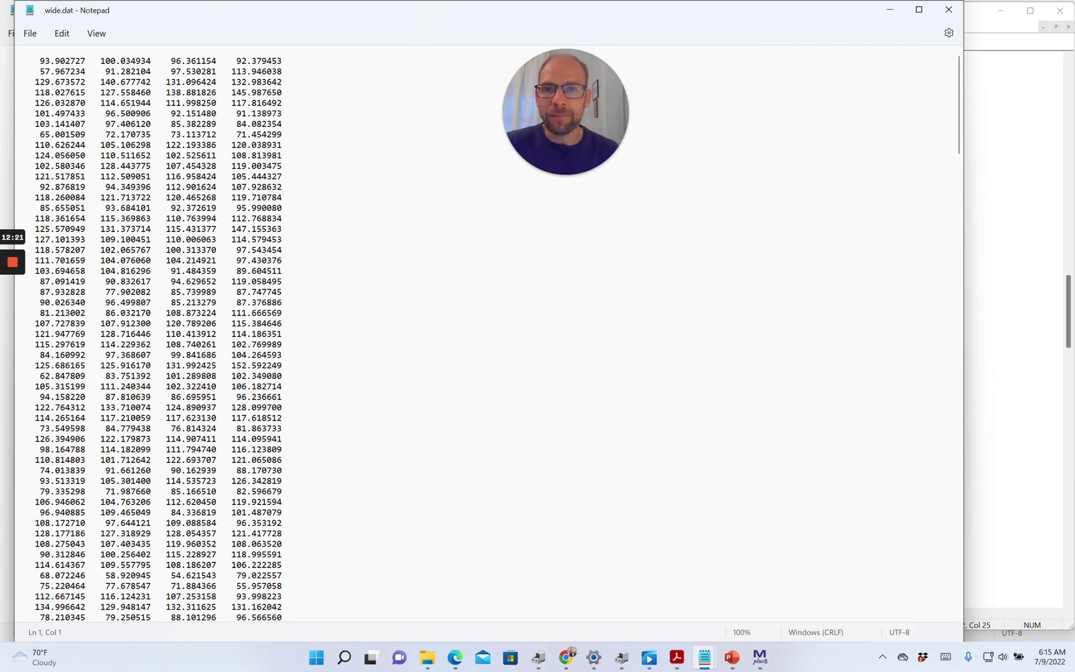
key(alt+Tab)
key(Tab)
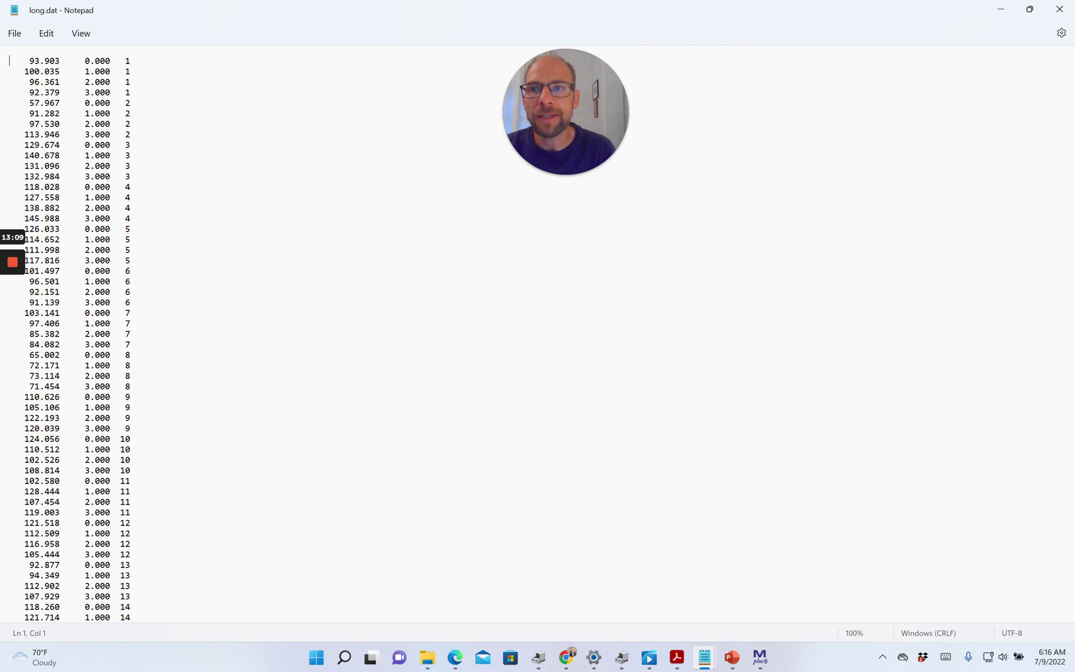
Highlight the first four data rows, belonging to ID 1, to examine that case's repeated measurements.
key(shift+Down)
key(shift+Down)
key(shift+Down)
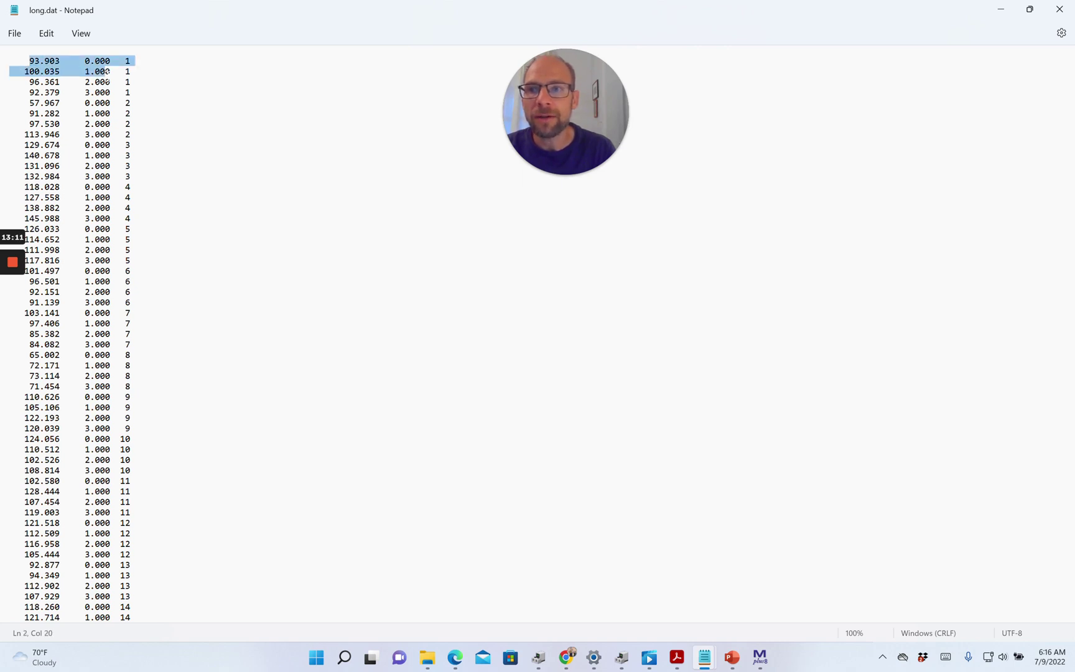
key(shift+End)
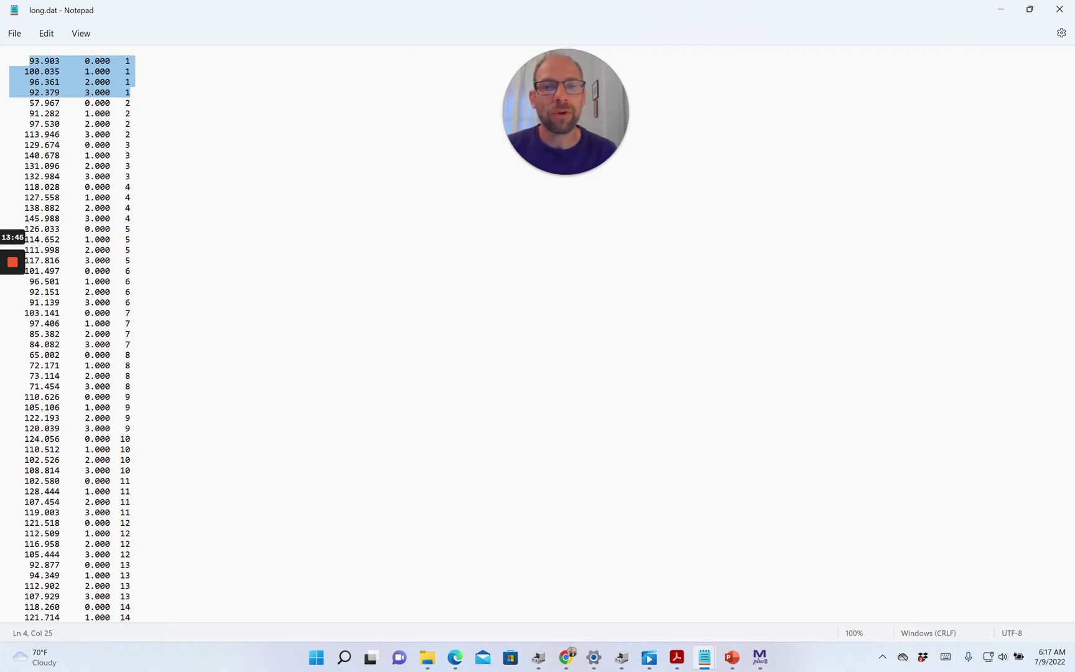
Highlight the four-row blocks of IDs 1, 2 and 3 one after another to examine how each case's time points are stacked.
click(34, 61)
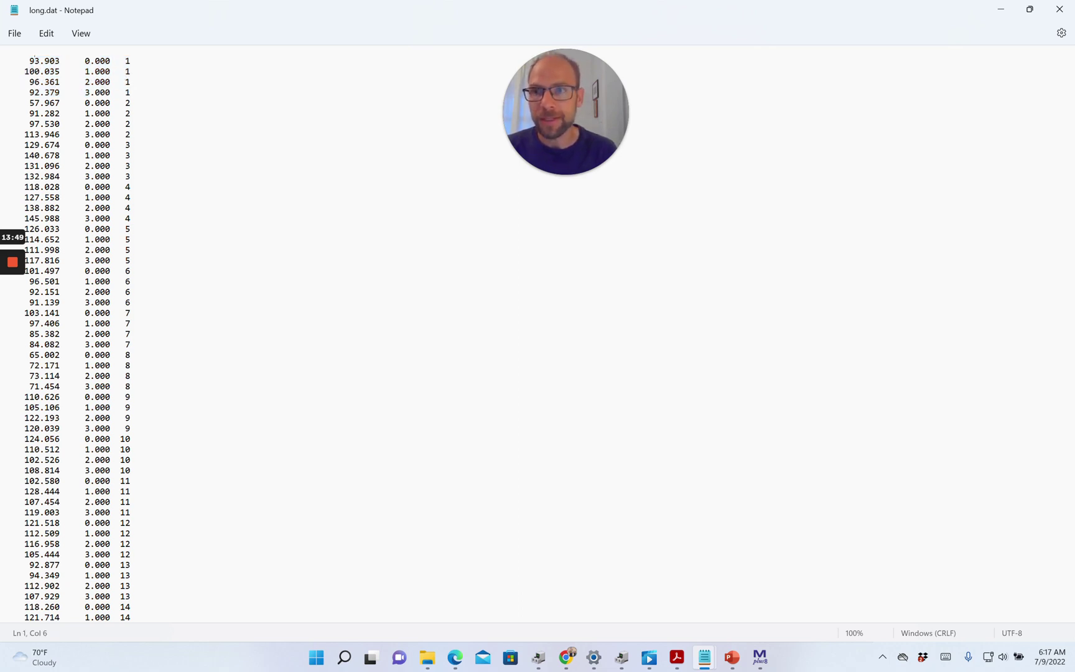
drag(29, 61, 131, 71)
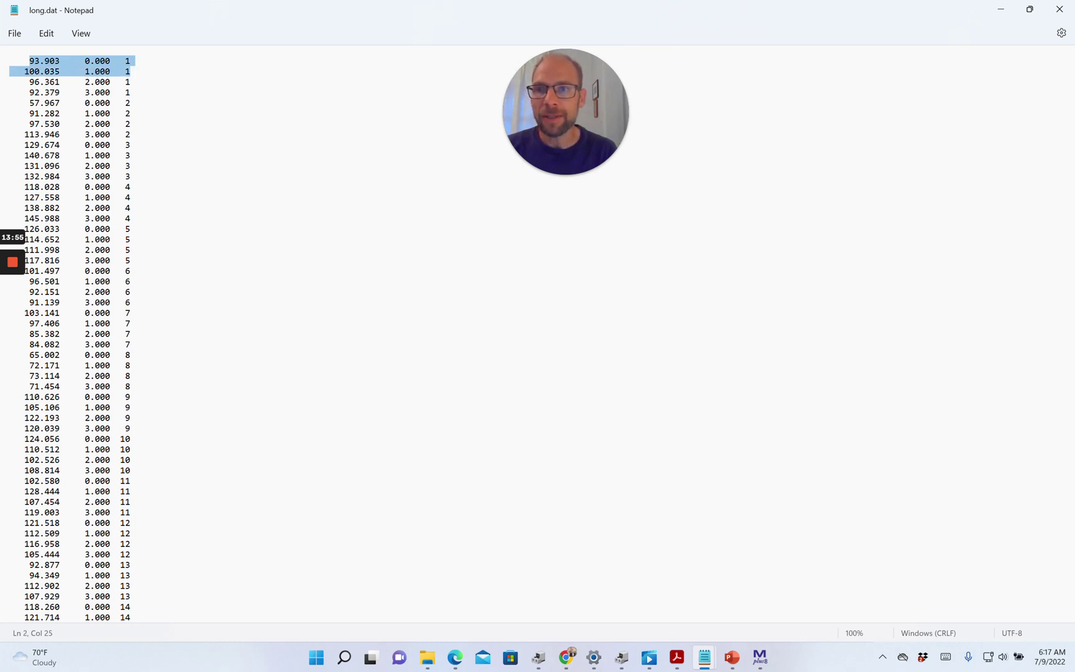
drag(131, 71, 131, 93)
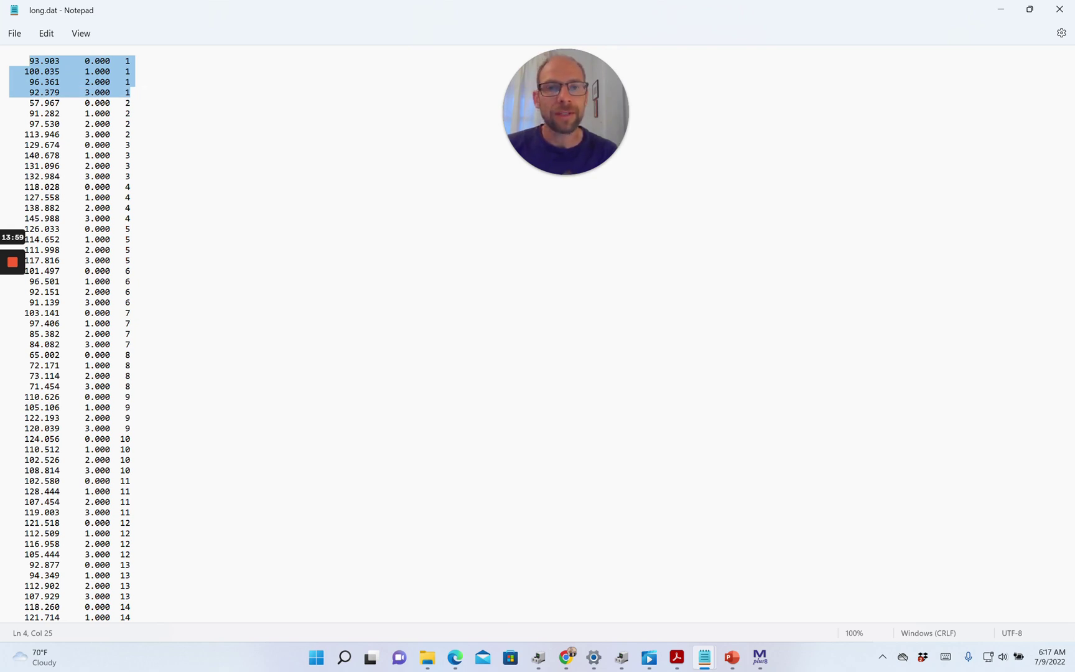
drag(18, 103, 130, 135)
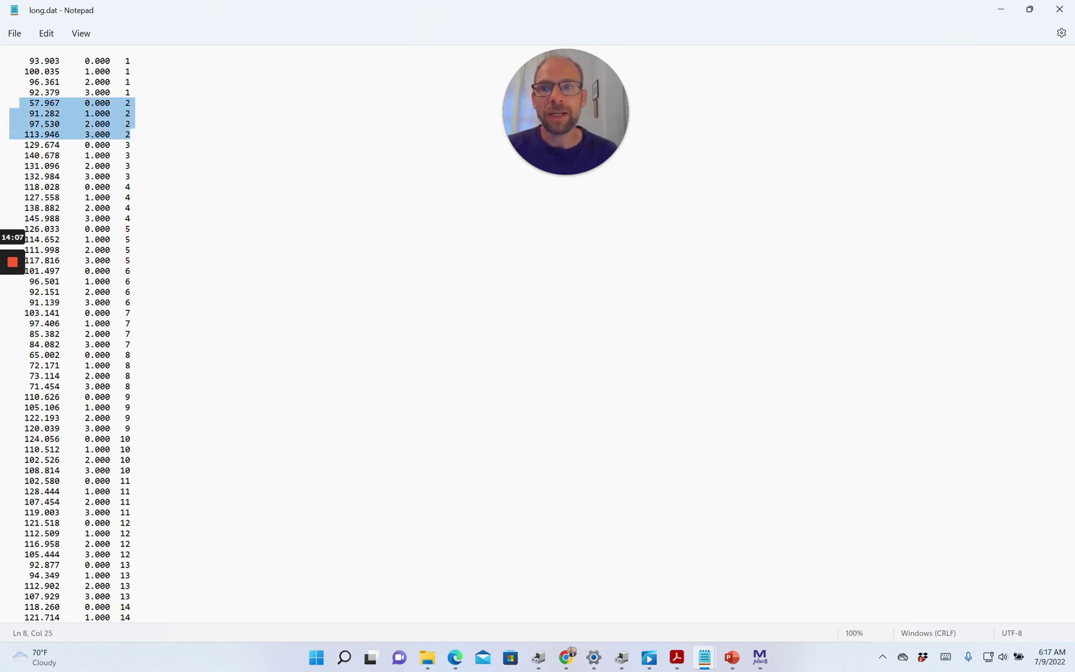
drag(19, 144, 131, 176)
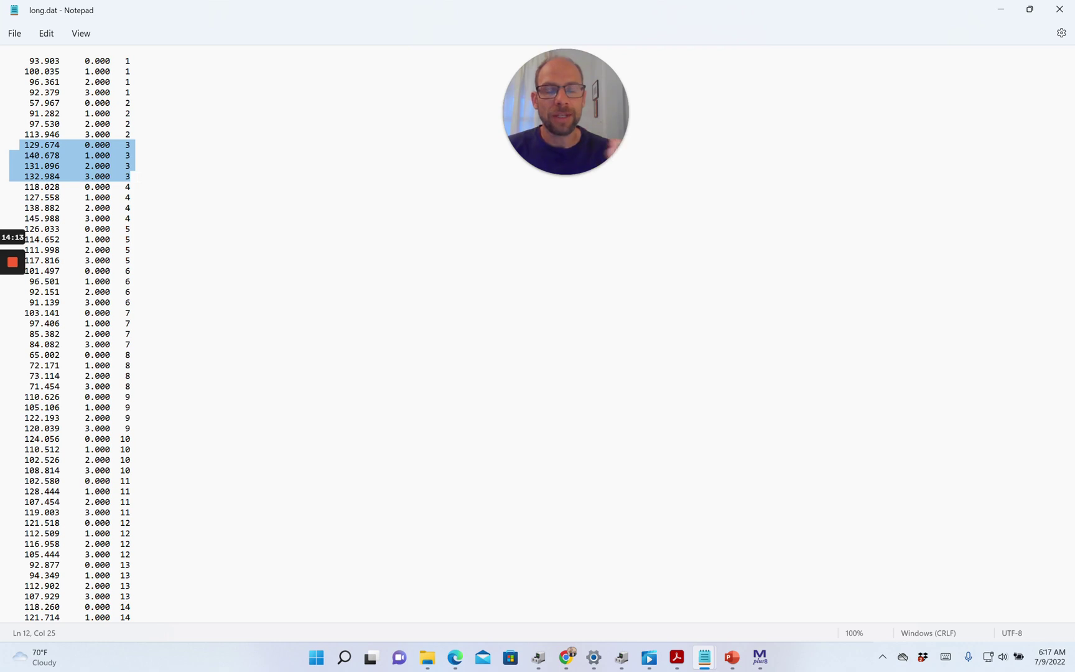